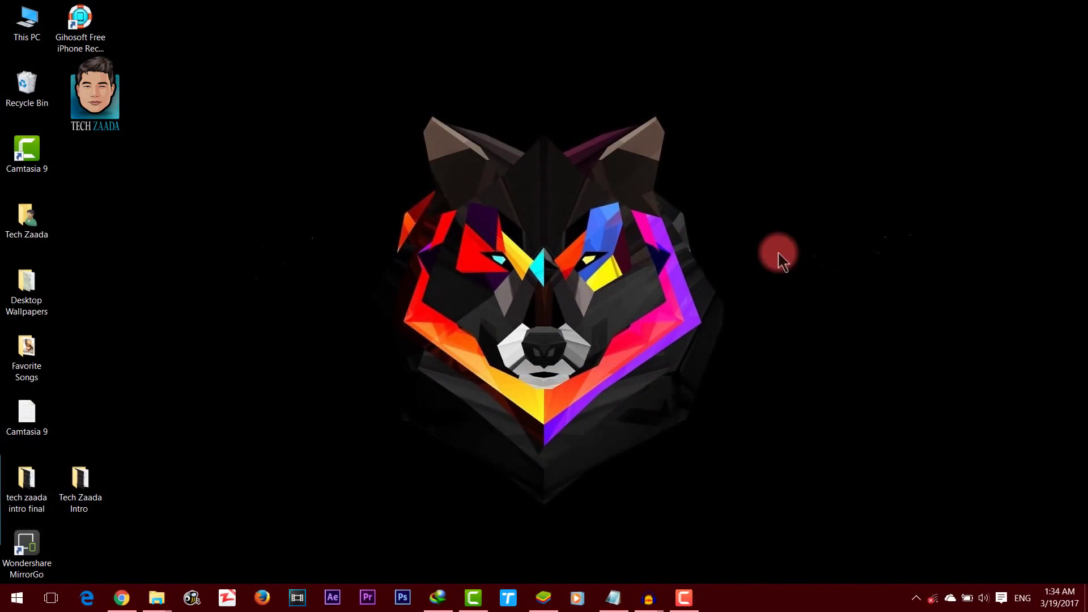
Refresh the desktop three times from its right-click menu
right_click(778, 253)
click(819, 301)
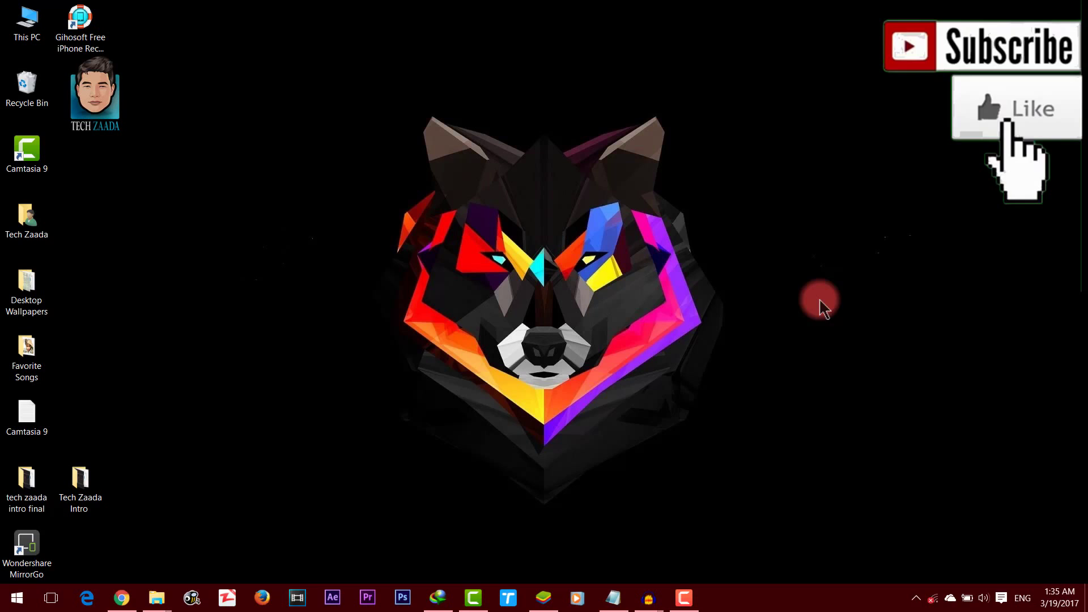
right_click(819, 299)
click(859, 344)
right_click(884, 187)
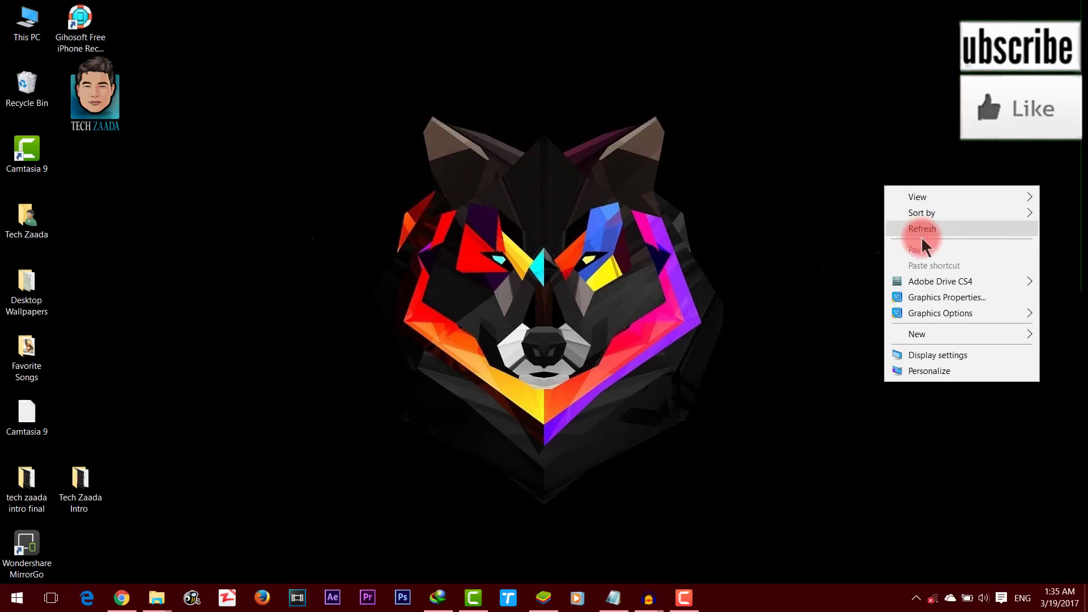
click(924, 233)
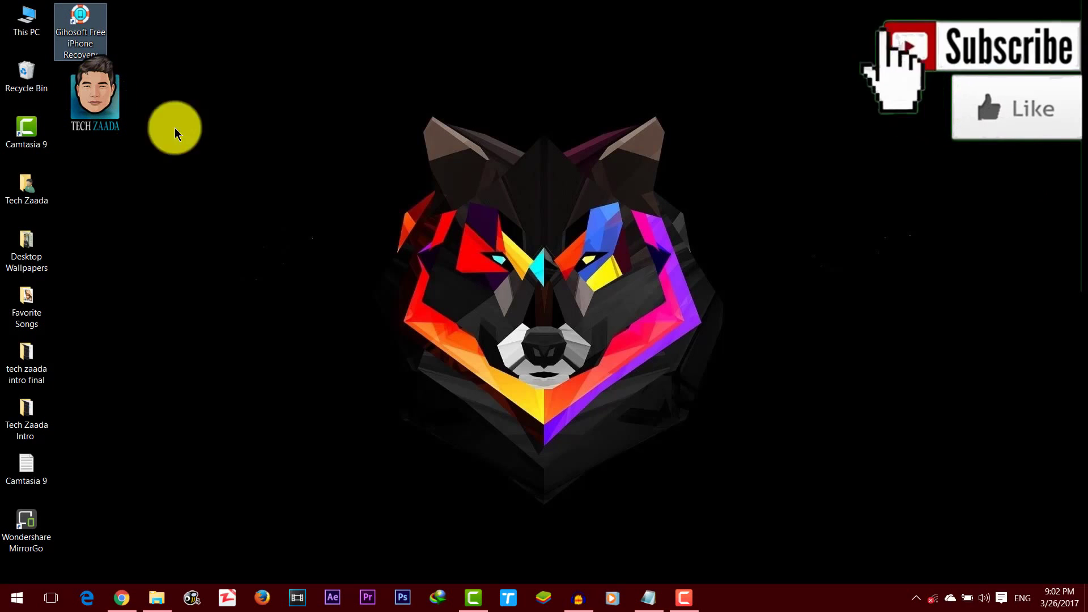
Review the Gihosoft iPhone Data Recovery Free page and its data types, then minimize Chrome
click(122, 598)
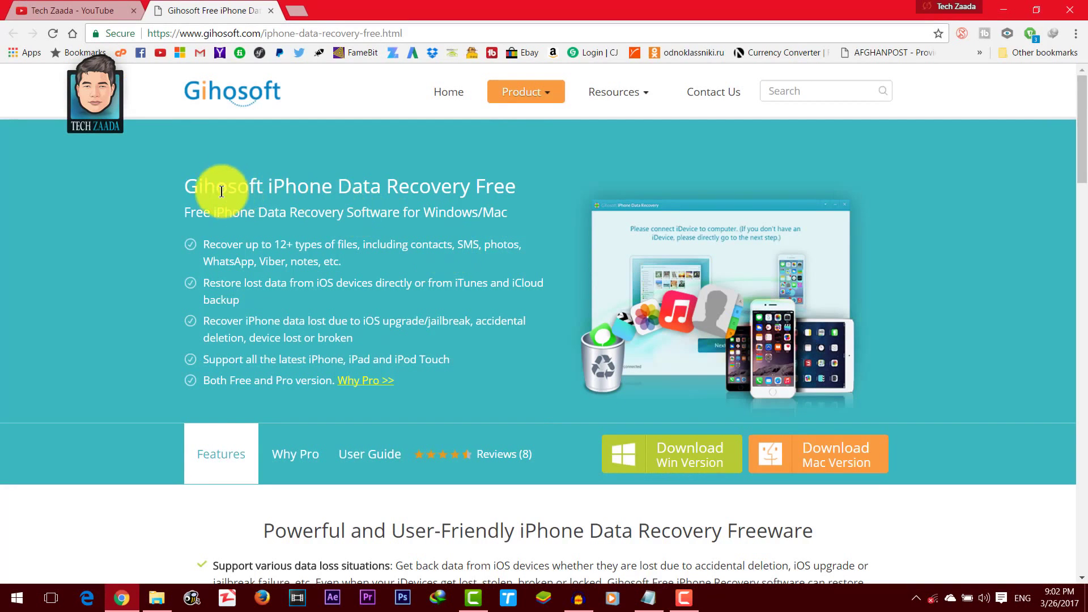
drag(189, 185, 513, 184)
click(420, 277)
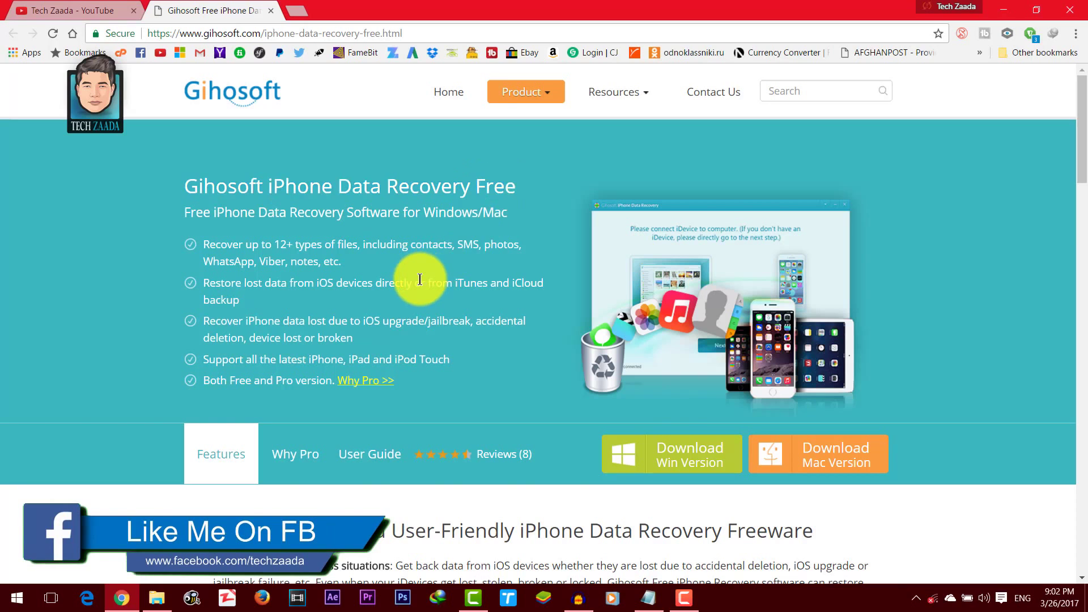
scroll(419, 277, down, 6)
scroll(419, 276, down, 5)
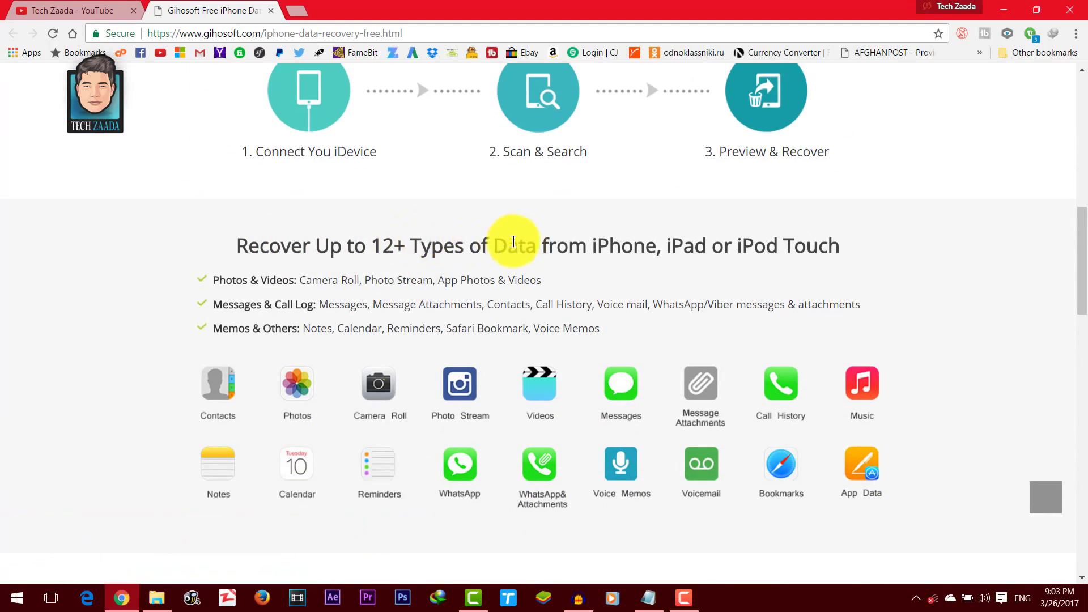
drag(509, 245, 931, 241)
click(697, 243)
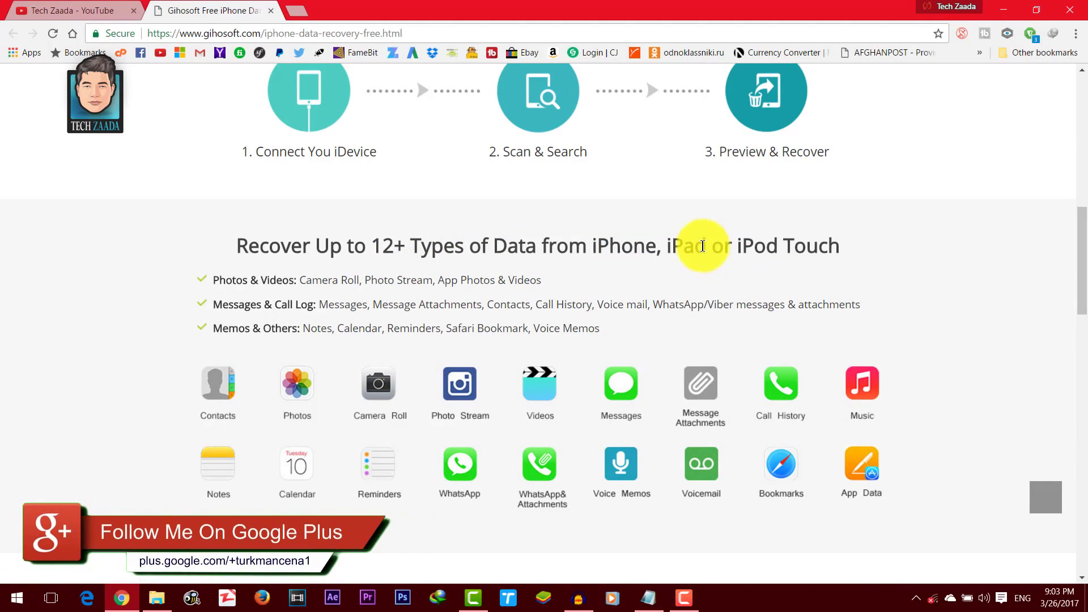
scroll(703, 245, up, 5)
scroll(703, 250, up, 4)
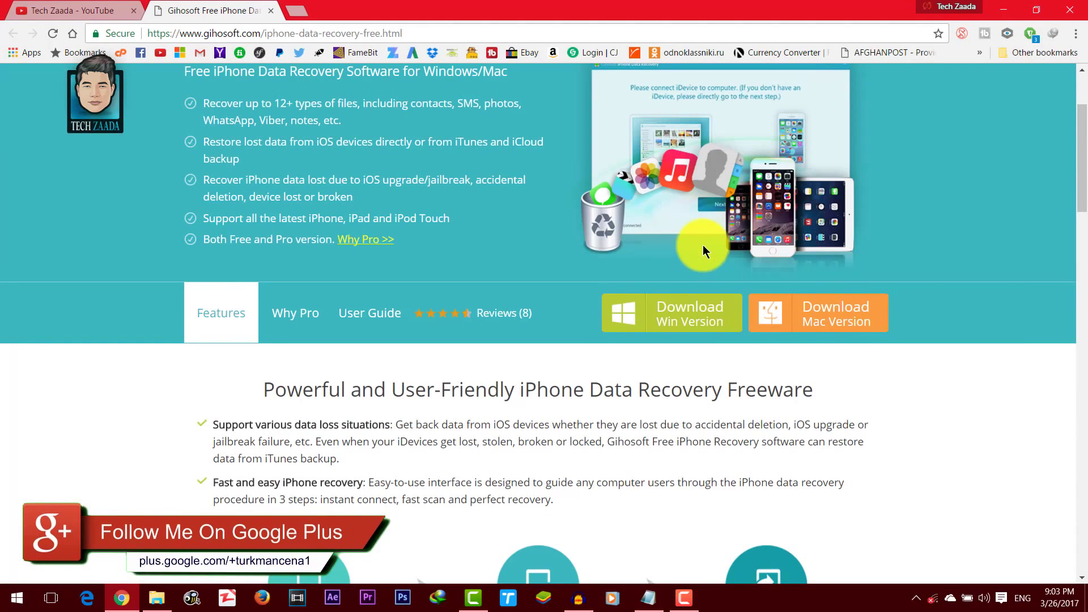
click(1005, 10)
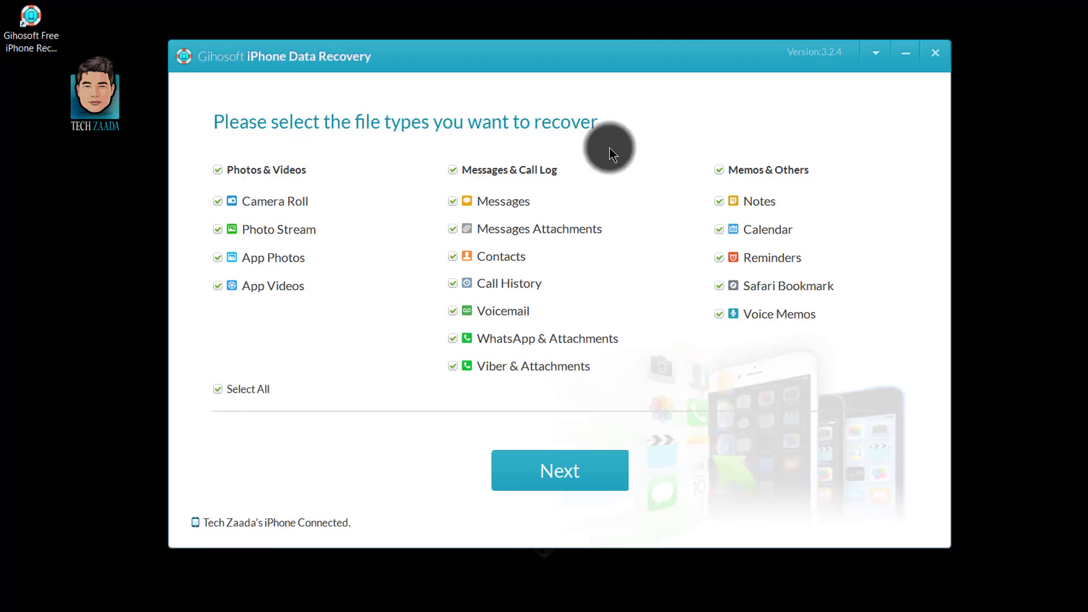
Keep all file types selected and scan the connected iPhone via 'Recover Data from iOS Device'
click(563, 477)
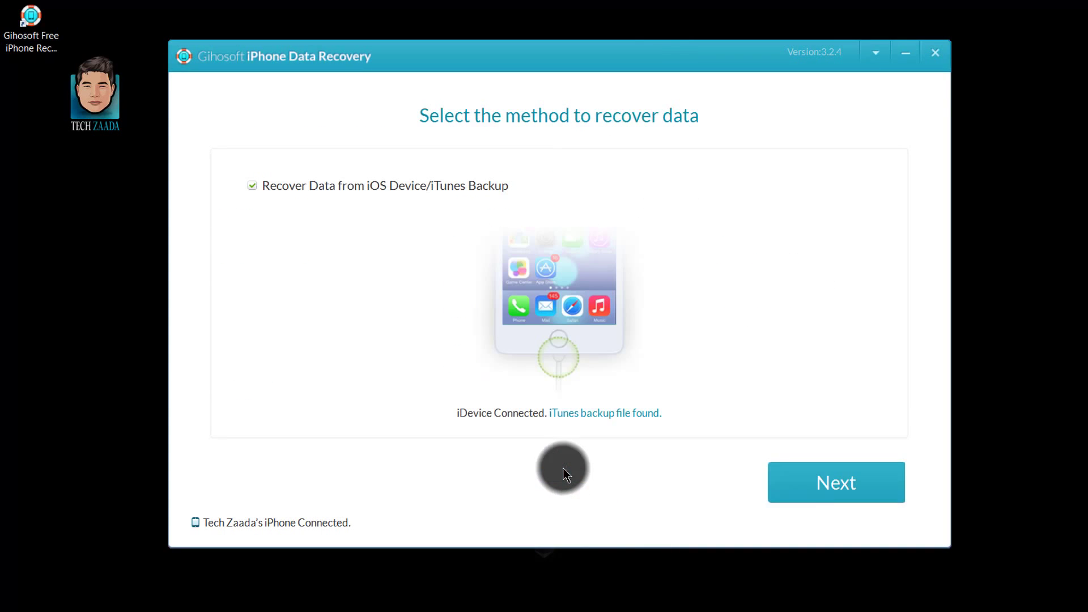
click(838, 487)
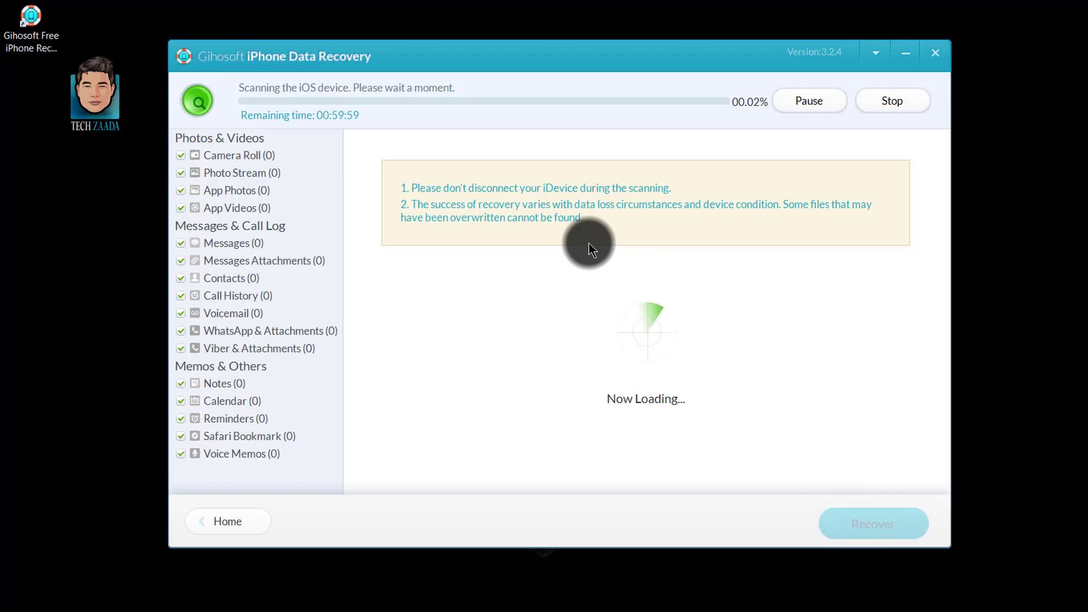
Let the scan run to completion, nudging the recovery window slightly
drag(550, 63, 532, 71)
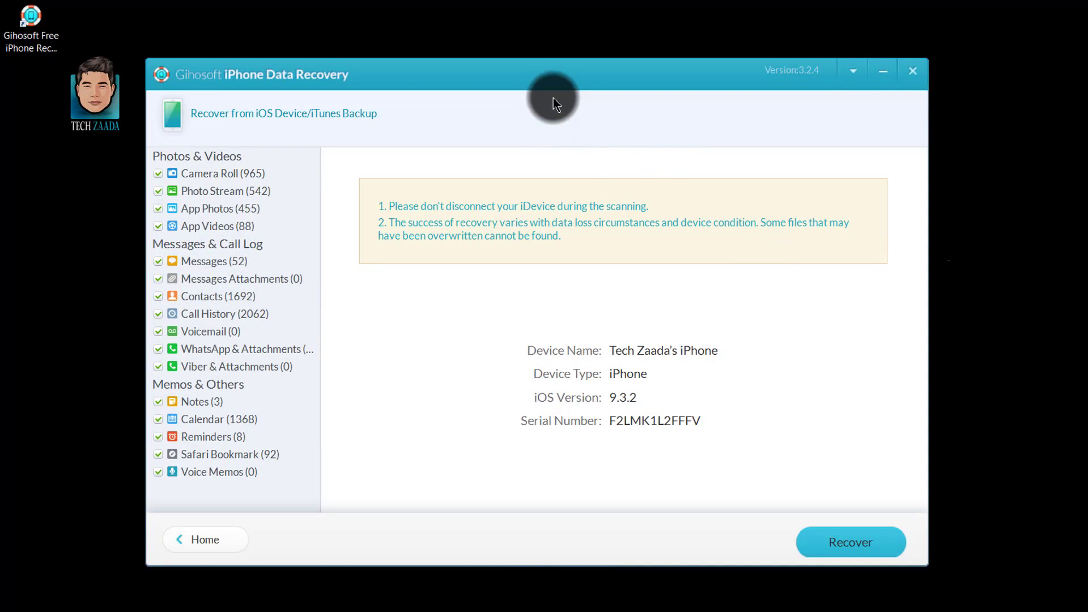
Start recovery and create a 'New folder' on the Desktop as the output location
click(851, 542)
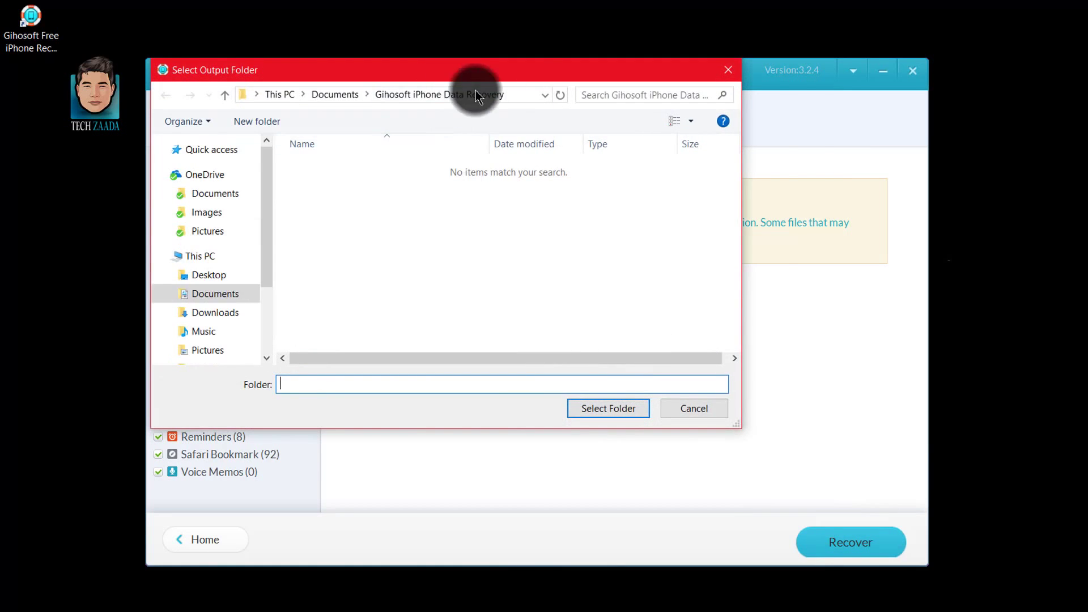
drag(338, 252, 340, 195)
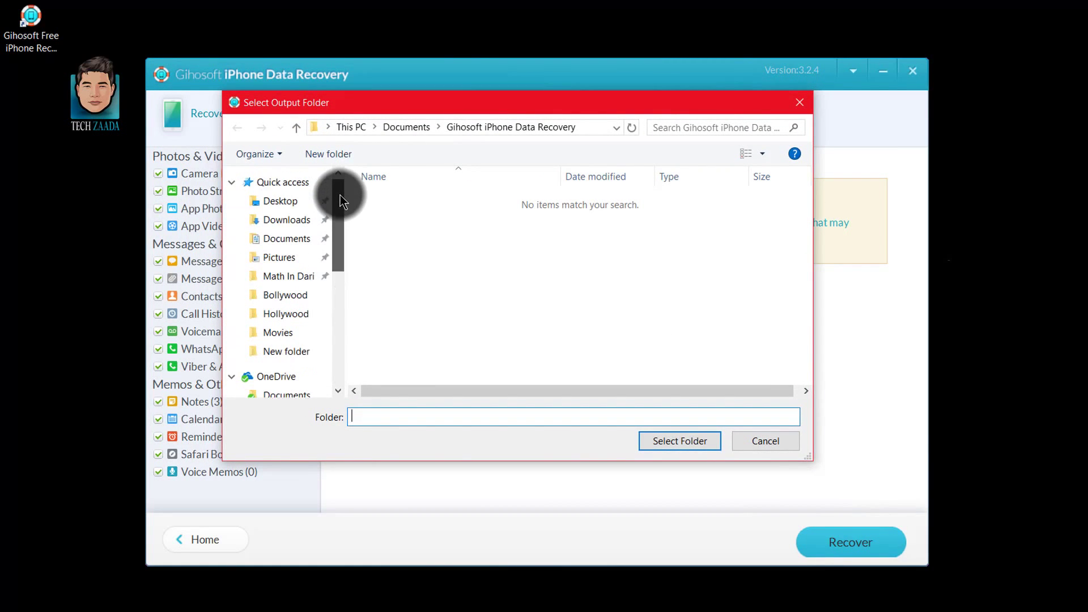
click(280, 201)
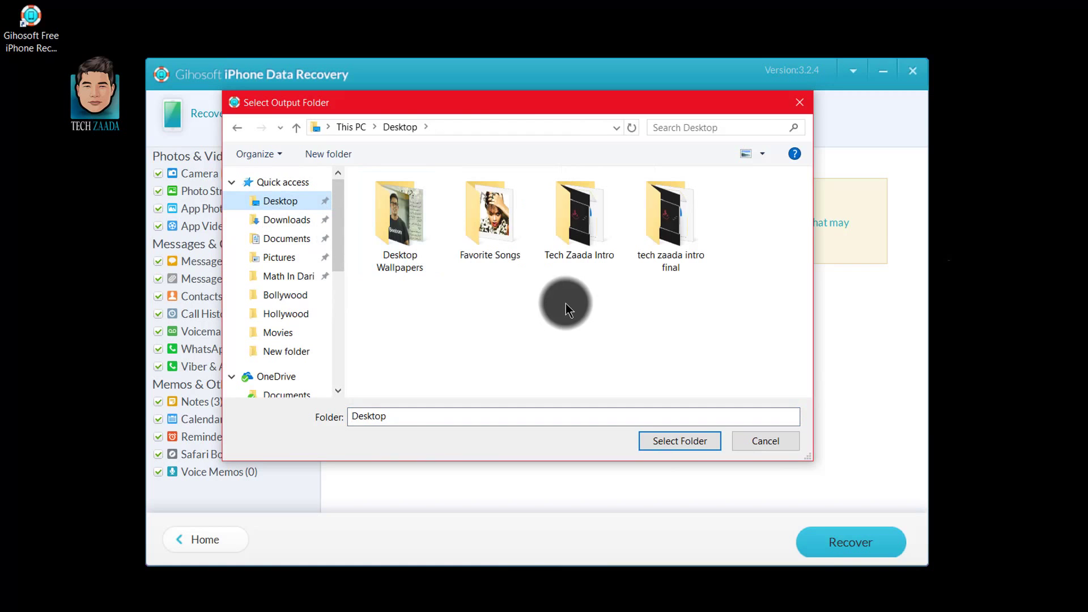
right_click(508, 293)
mouse_move(559, 463)
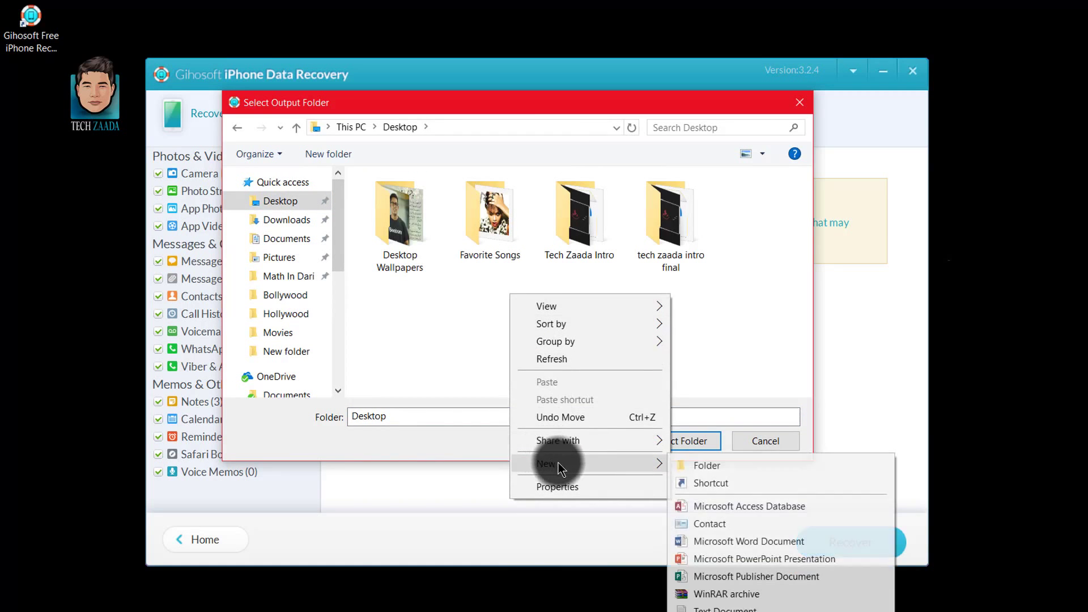
click(706, 466)
click(752, 220)
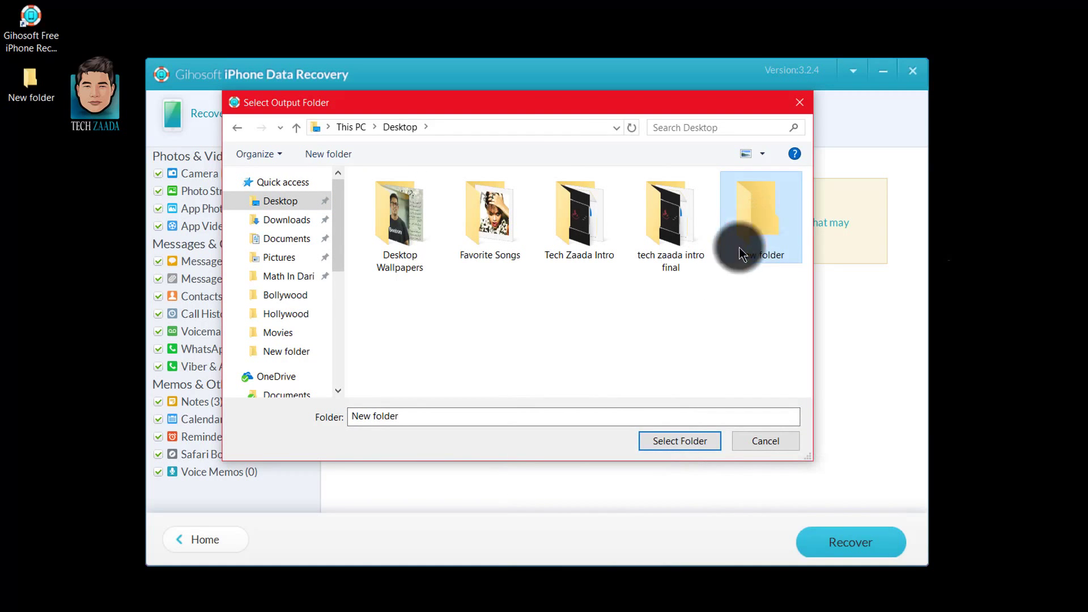
Confirm the Desktop 'New folder' output, then open it when recovery finishes
click(672, 444)
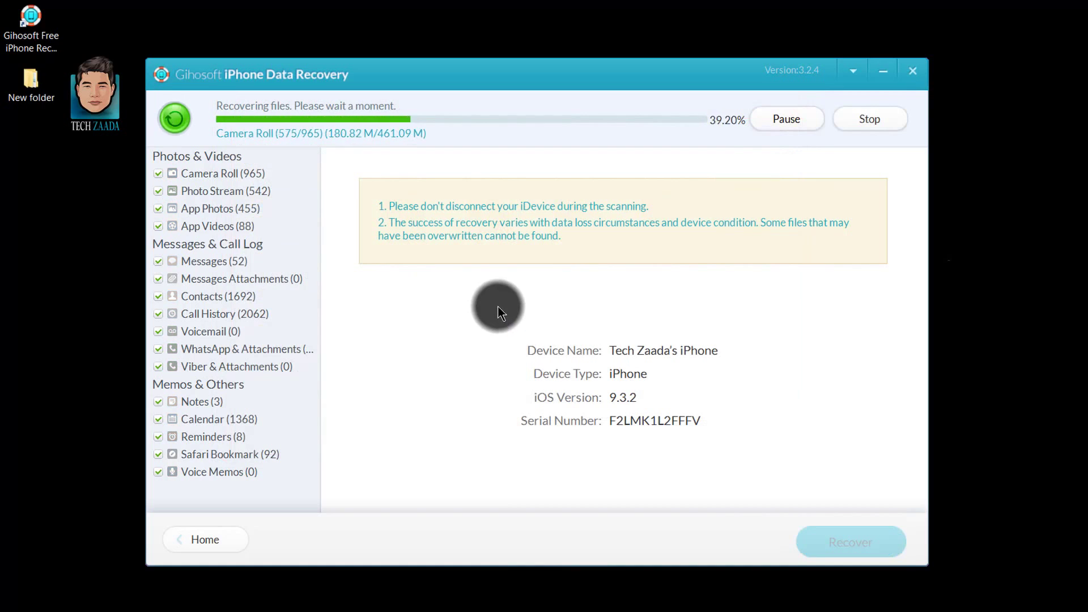
mouse_move(536, 71)
mouse_down()
mouse_move(527, 76)
mouse_move(547, 68)
mouse_move(537, 75)
mouse_up()
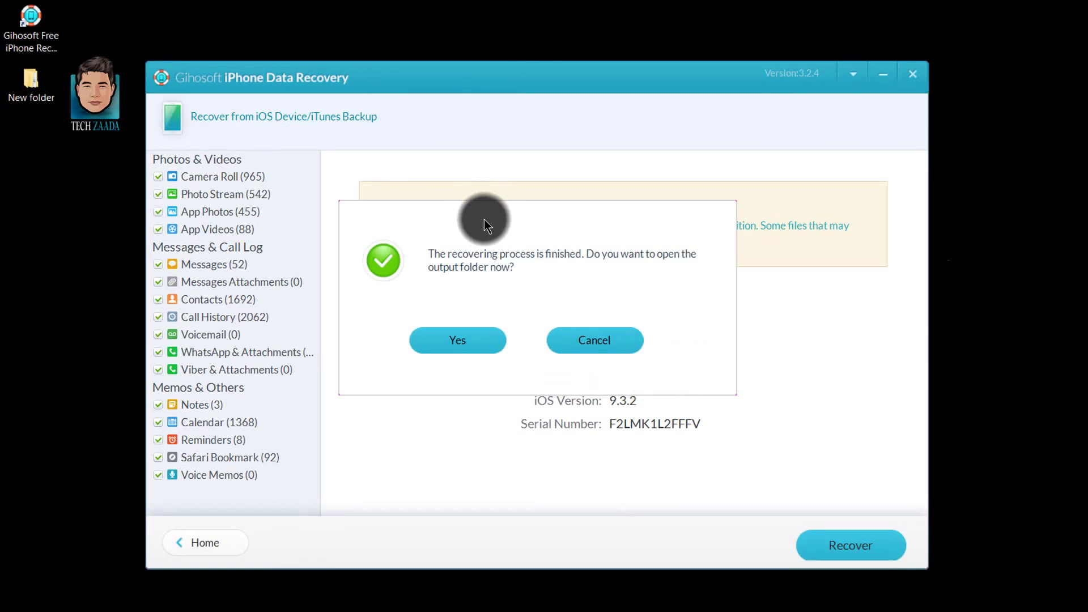
drag(484, 219, 487, 229)
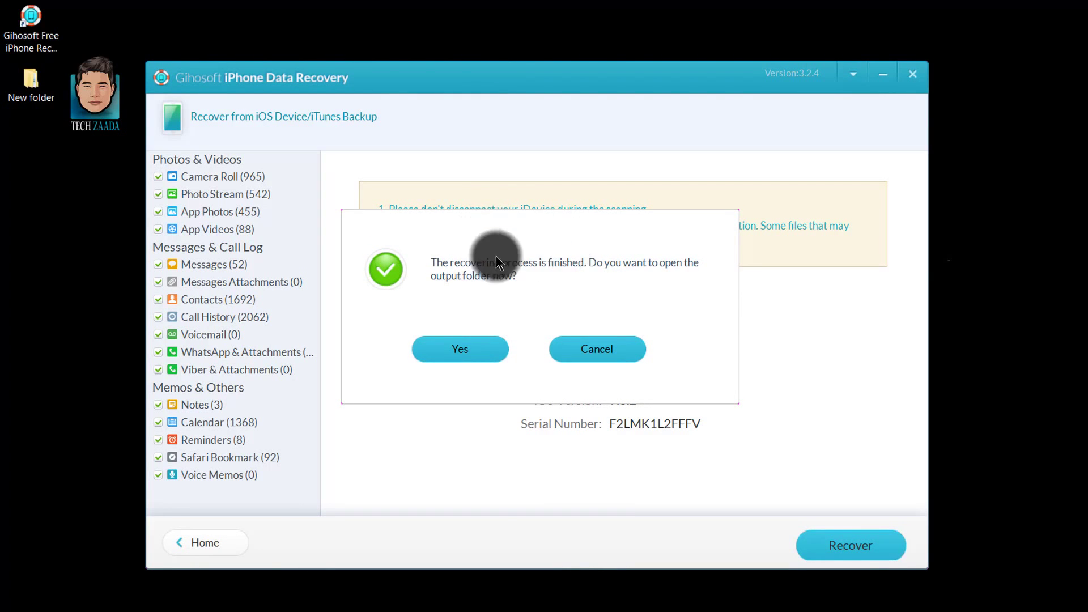
click(455, 349)
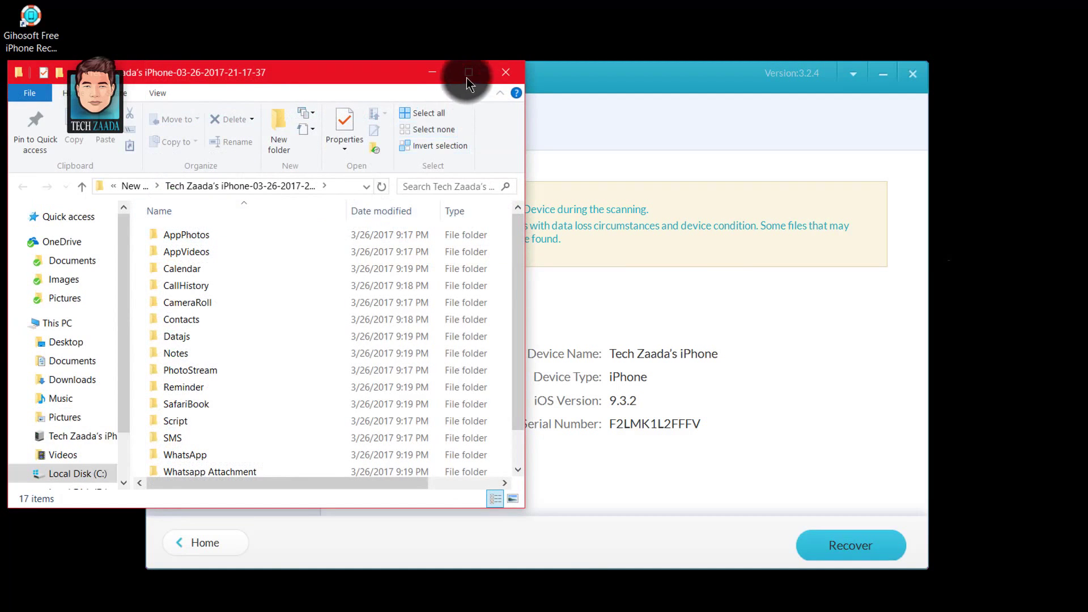
Maximize Explorer, browse the 965 recovered CameraRoll photos, and return to the folder list
click(468, 74)
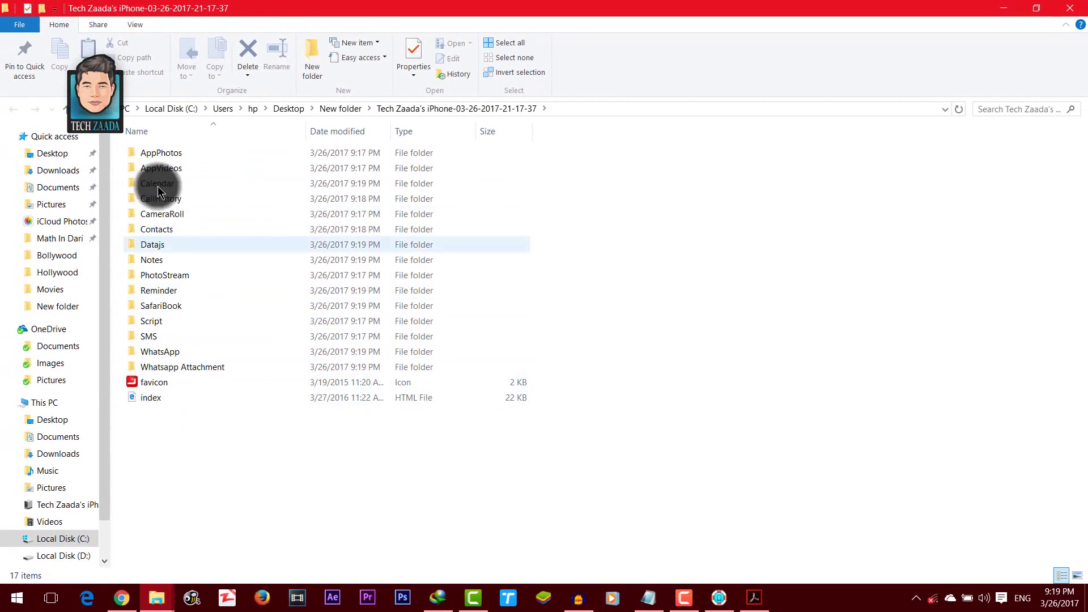
click(151, 152)
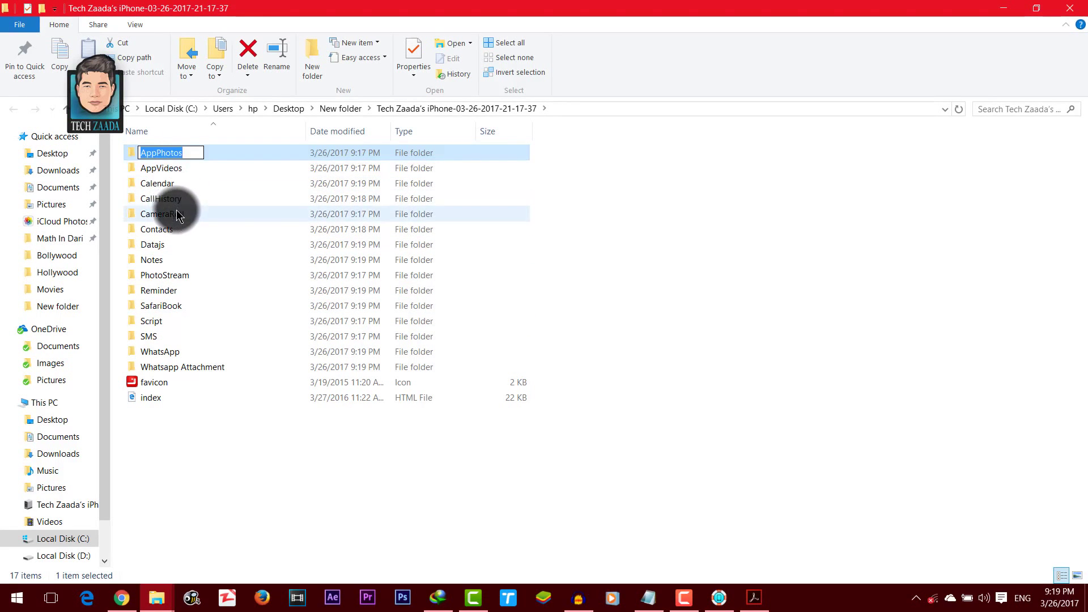
click(192, 213)
double_click(200, 213)
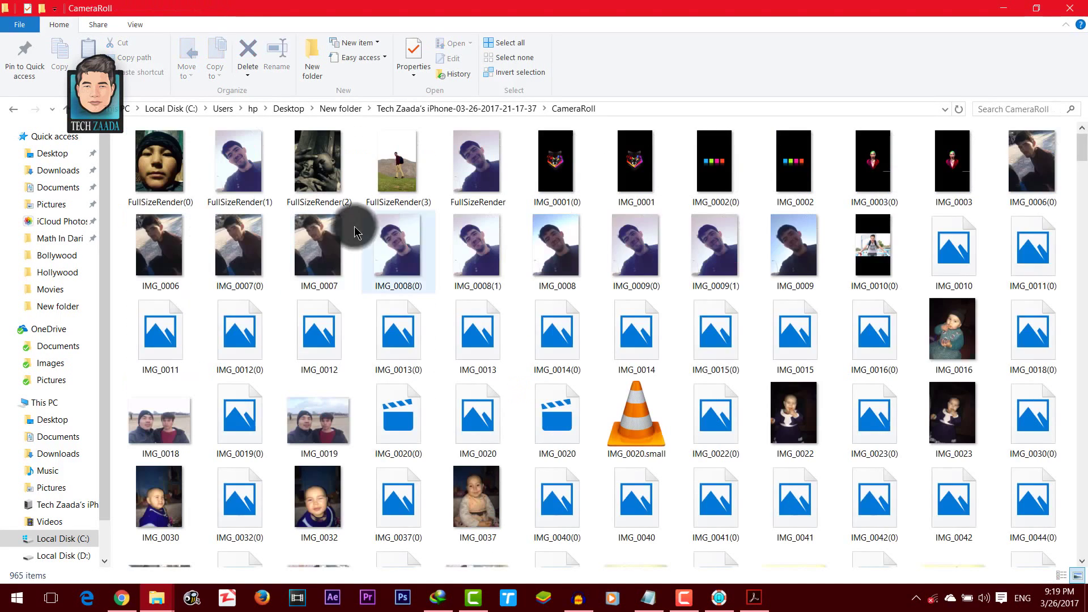
click(328, 253)
scroll(328, 253, down, 10)
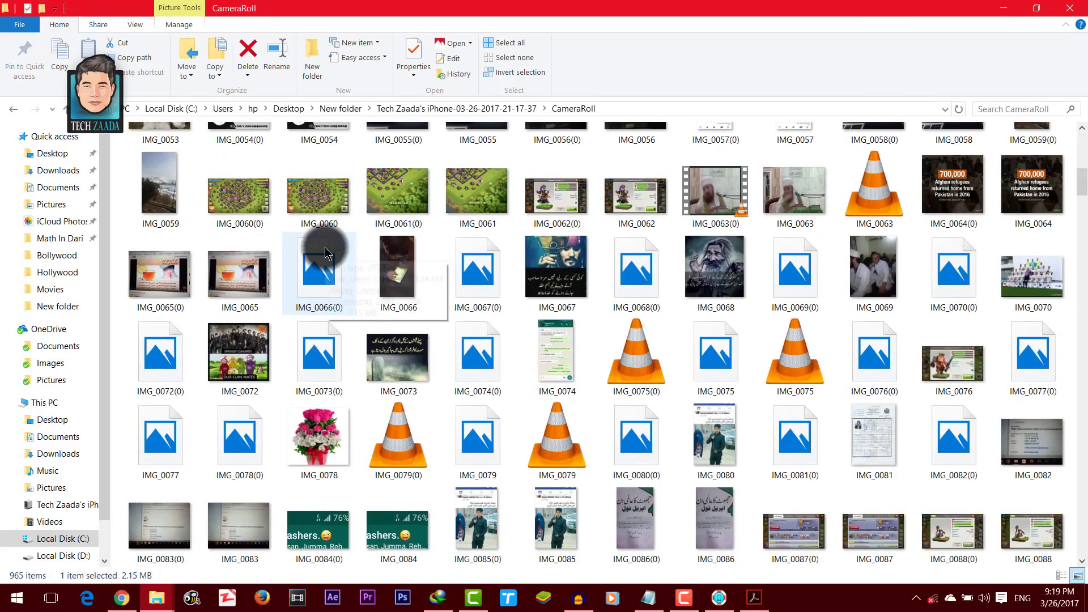
scroll(327, 253, down, 3)
scroll(327, 253, up, 15)
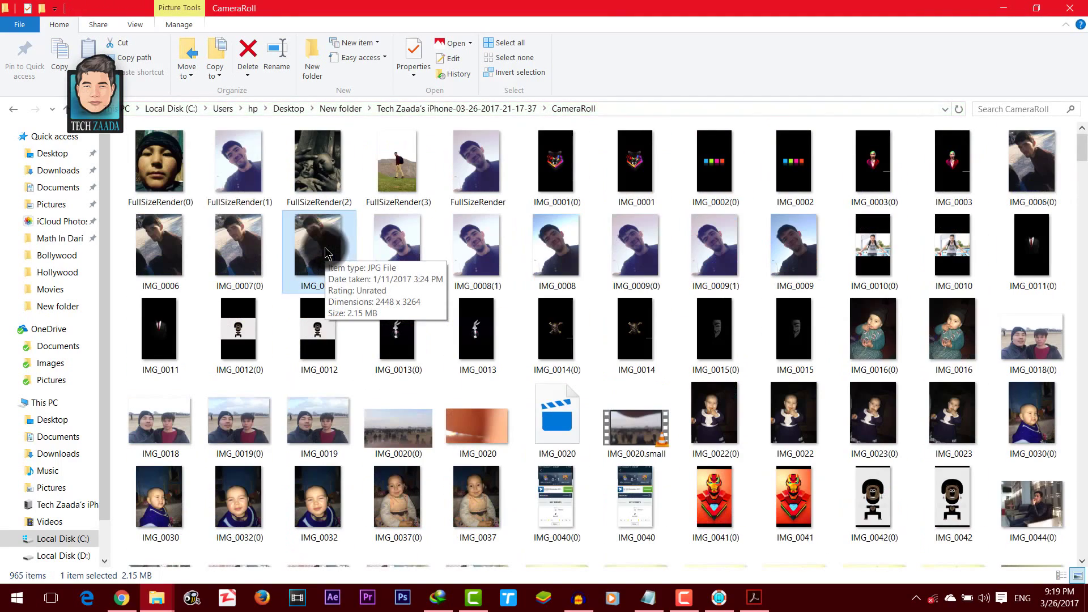
click(10, 110)
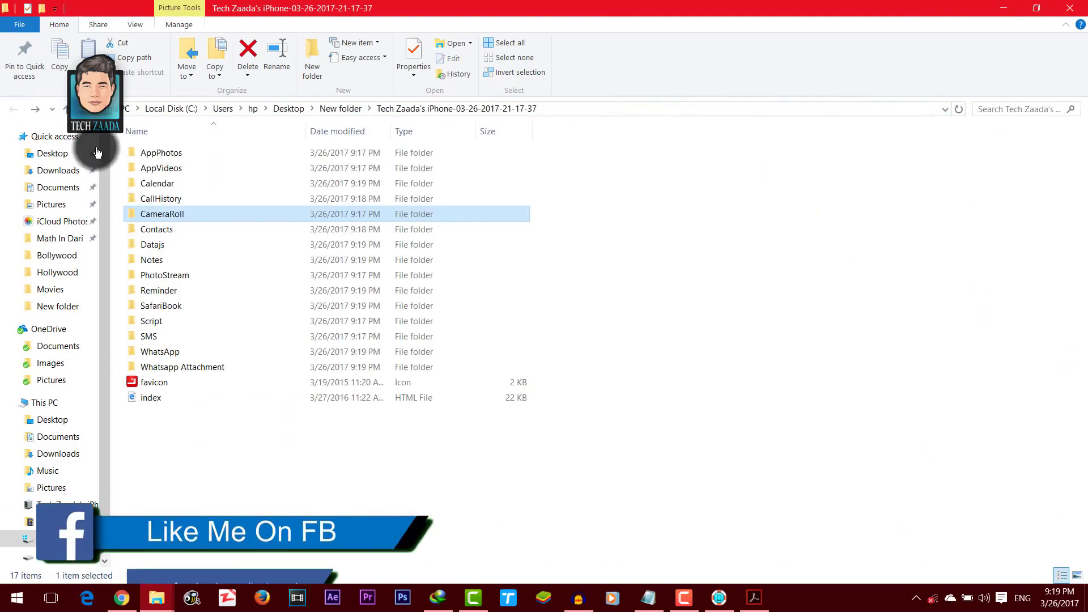
Open Contacts and inspect its four exported files: Excel, HTML, text and vCard
double_click(161, 226)
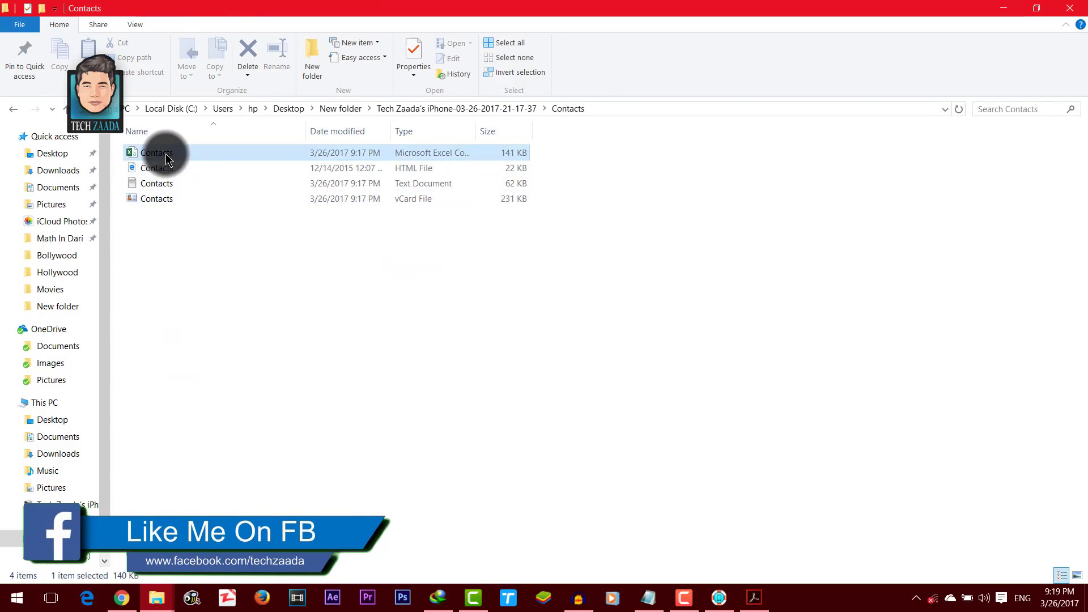
drag(160, 238, 223, 150)
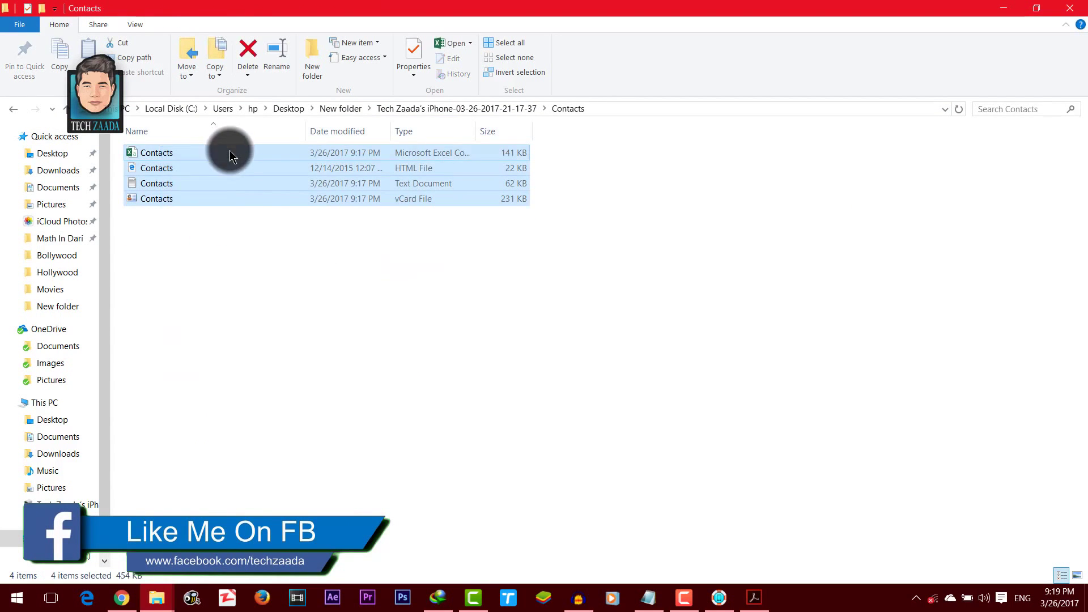
click(227, 250)
drag(183, 245, 245, 154)
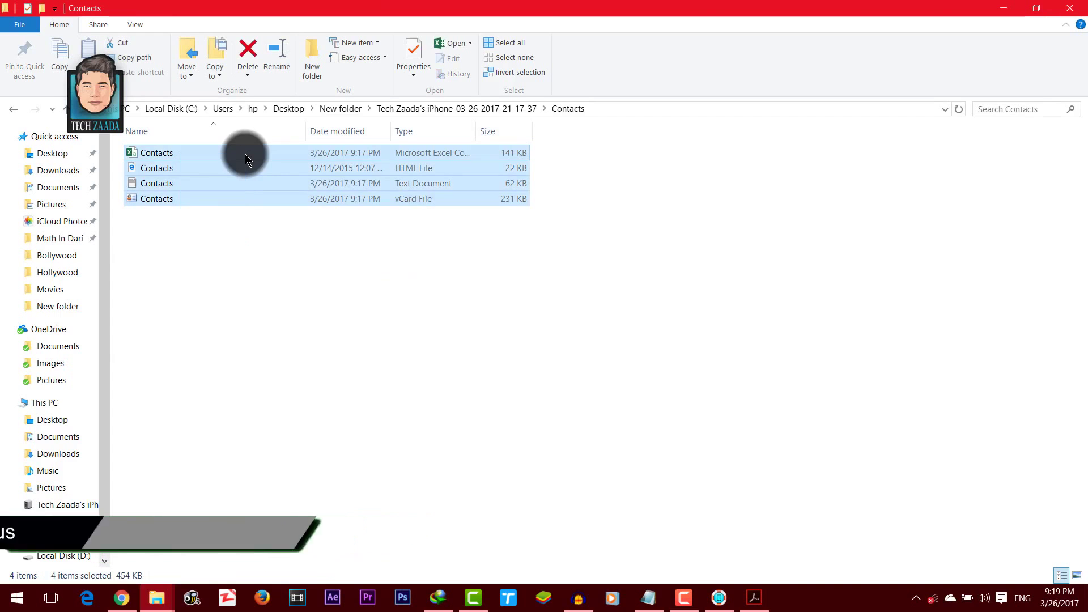
click(182, 152)
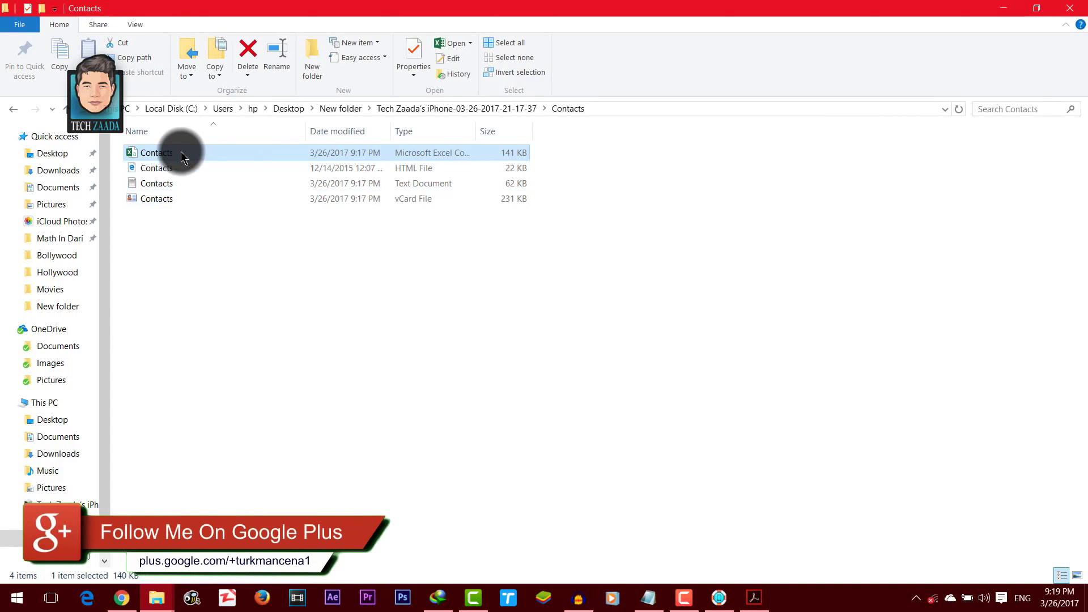
click(328, 167)
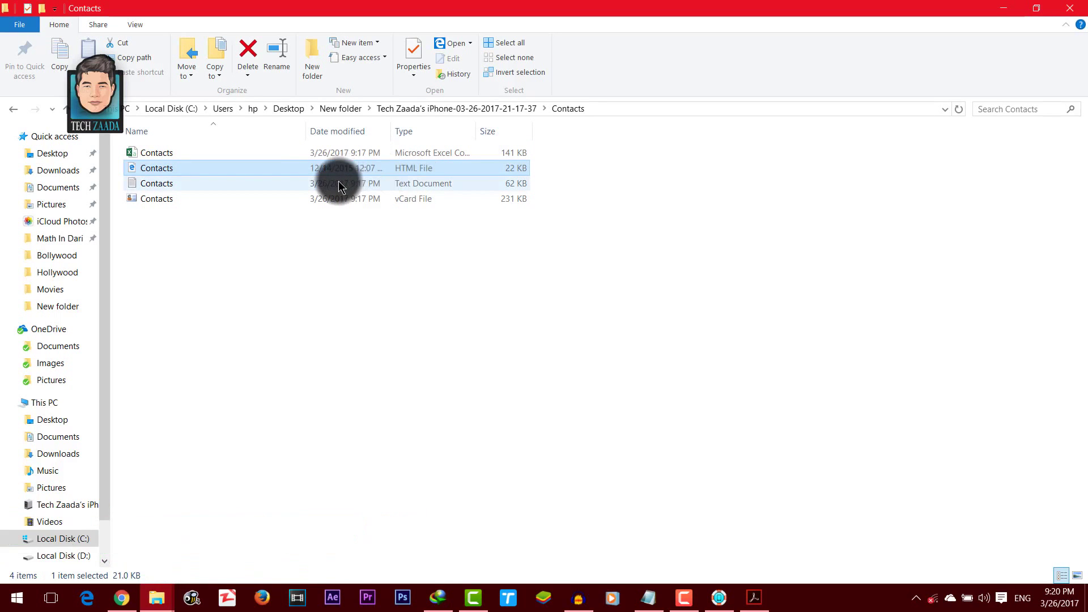
click(377, 183)
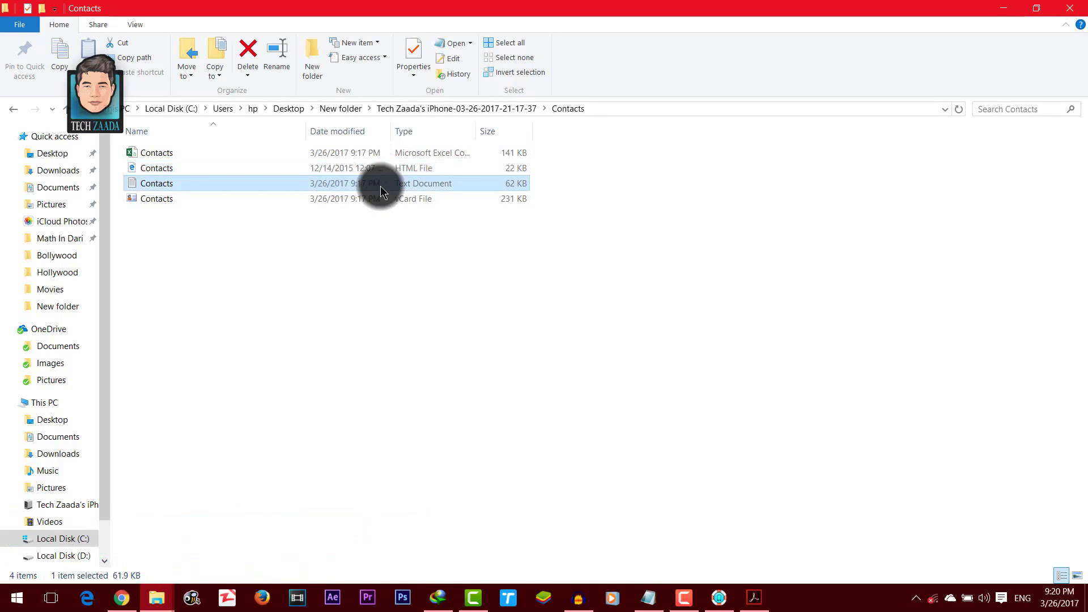
click(338, 197)
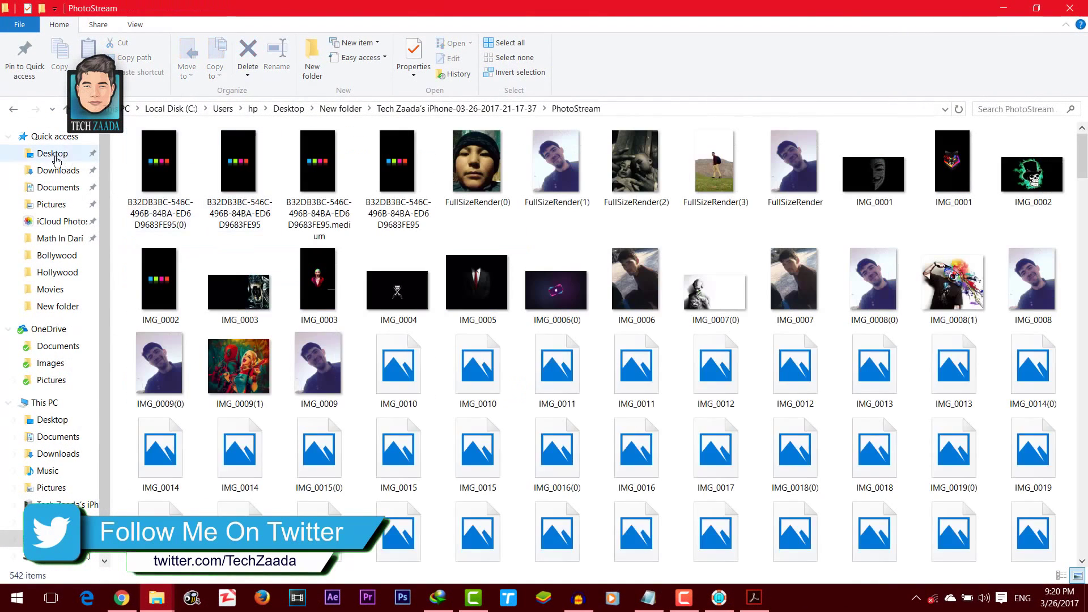
Go back from PhotoStream and check the Reminder, SafariBook, SMS and WhatsApp folders in turn
click(163, 276)
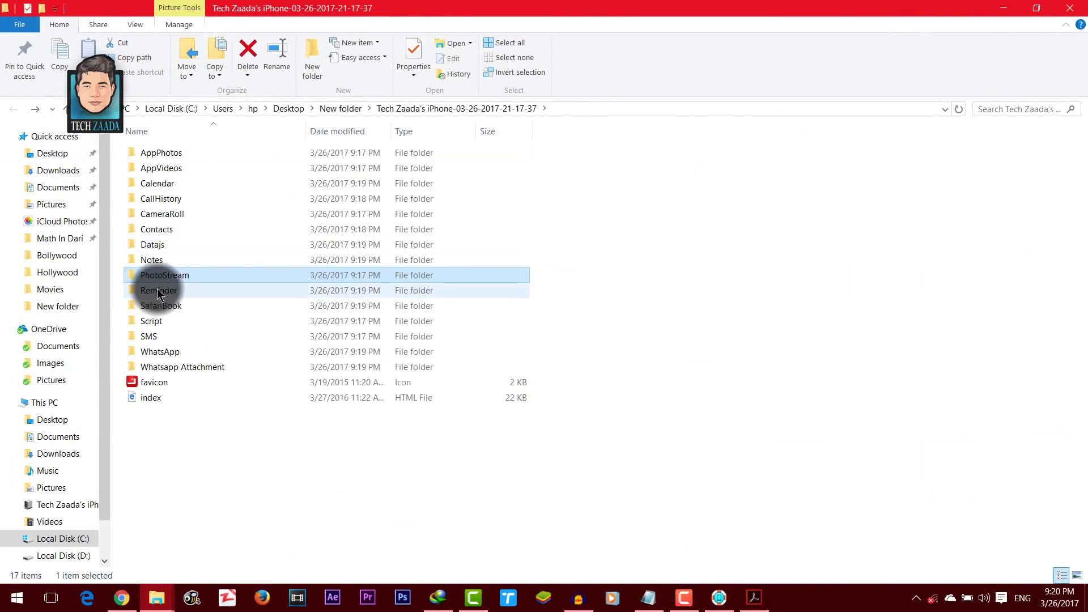
double_click(159, 290)
click(10, 112)
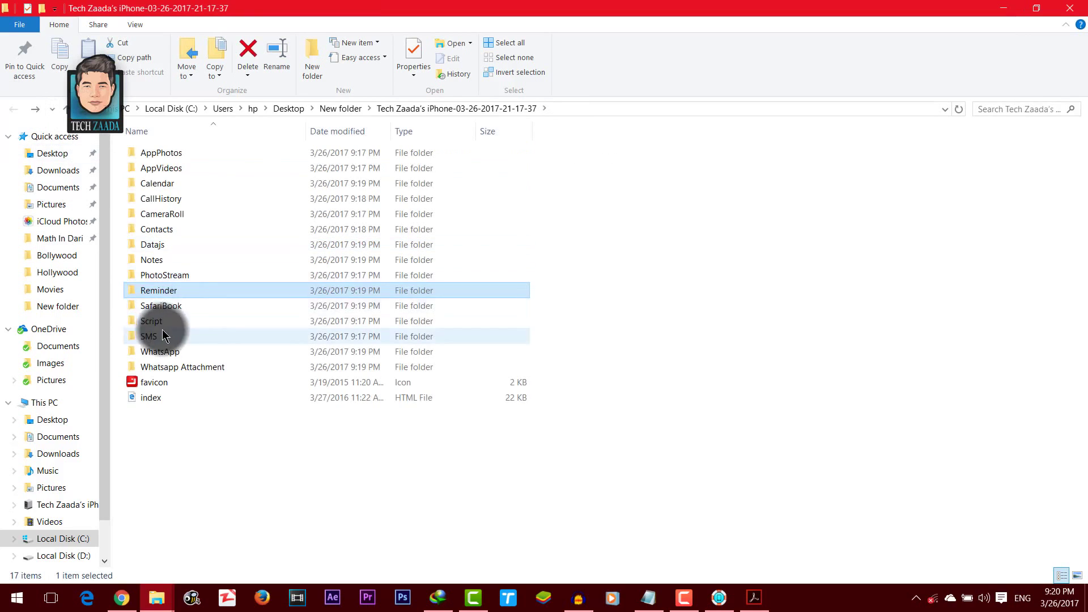
double_click(162, 306)
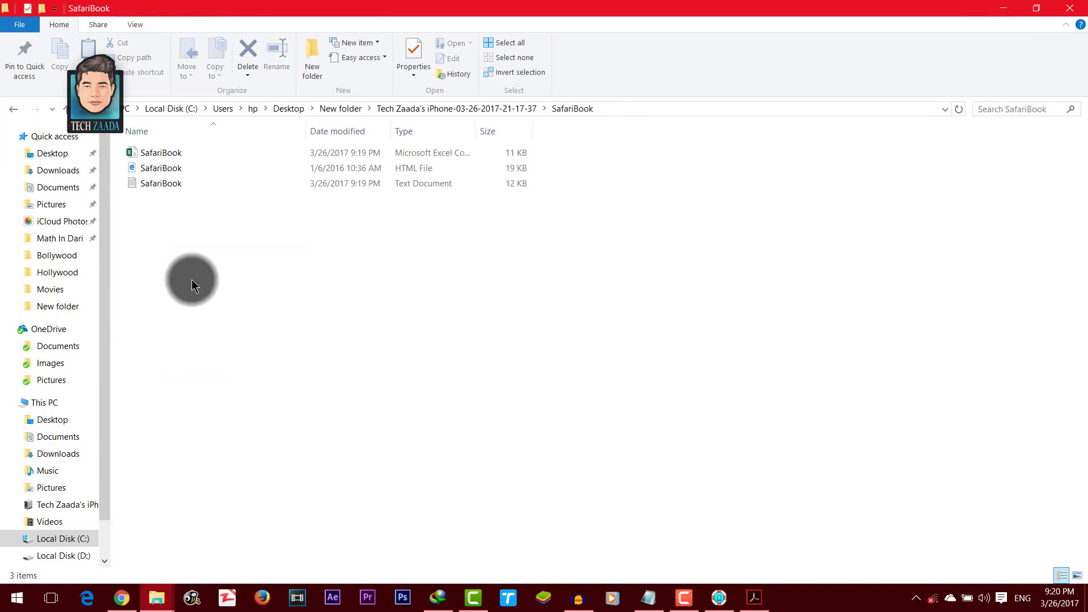
click(12, 109)
double_click(151, 321)
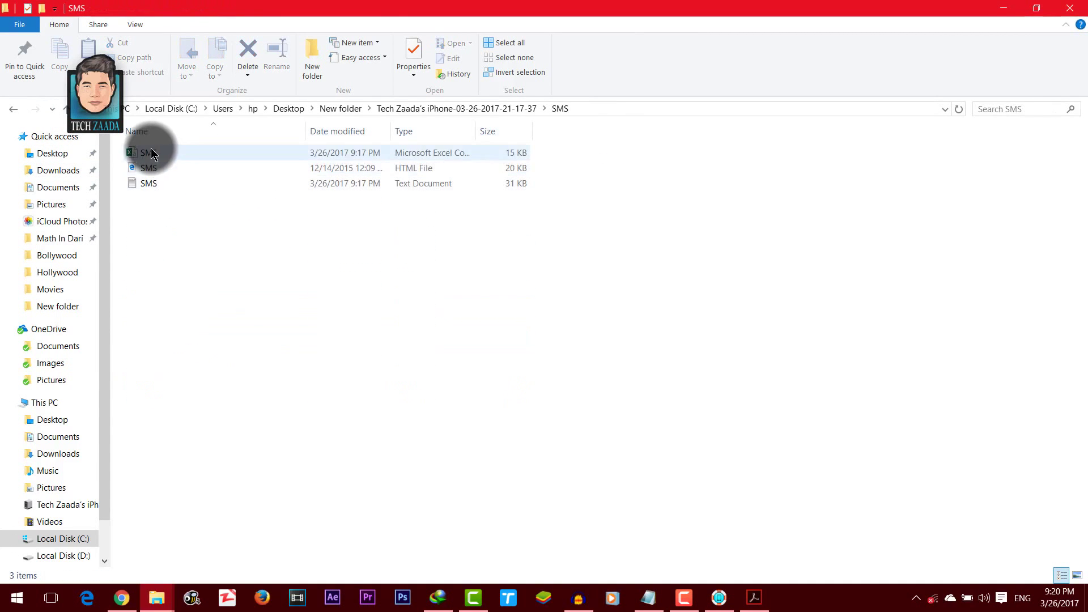
click(12, 110)
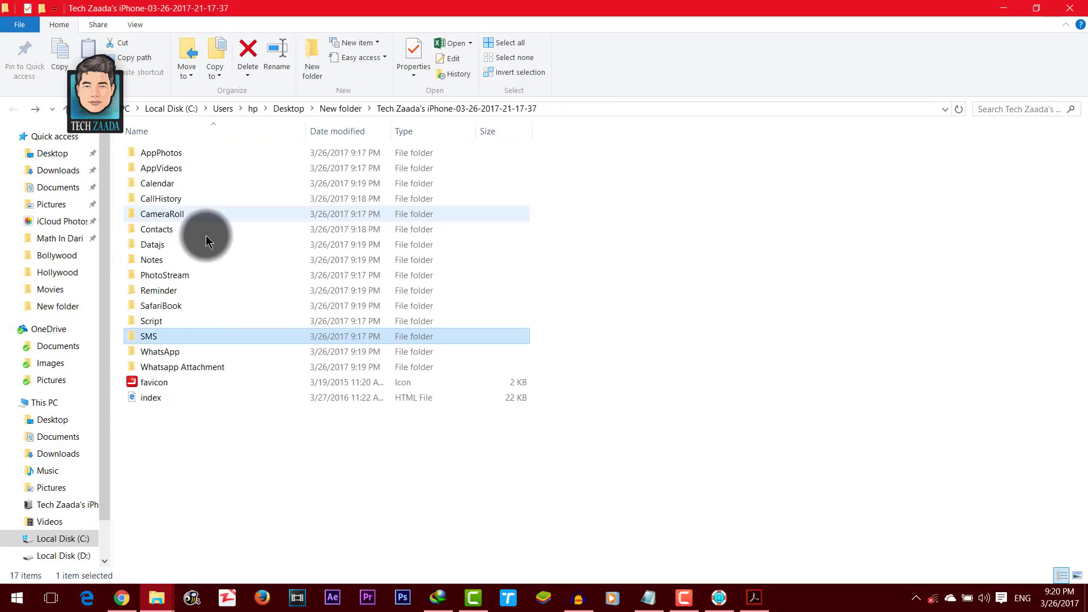
double_click(165, 351)
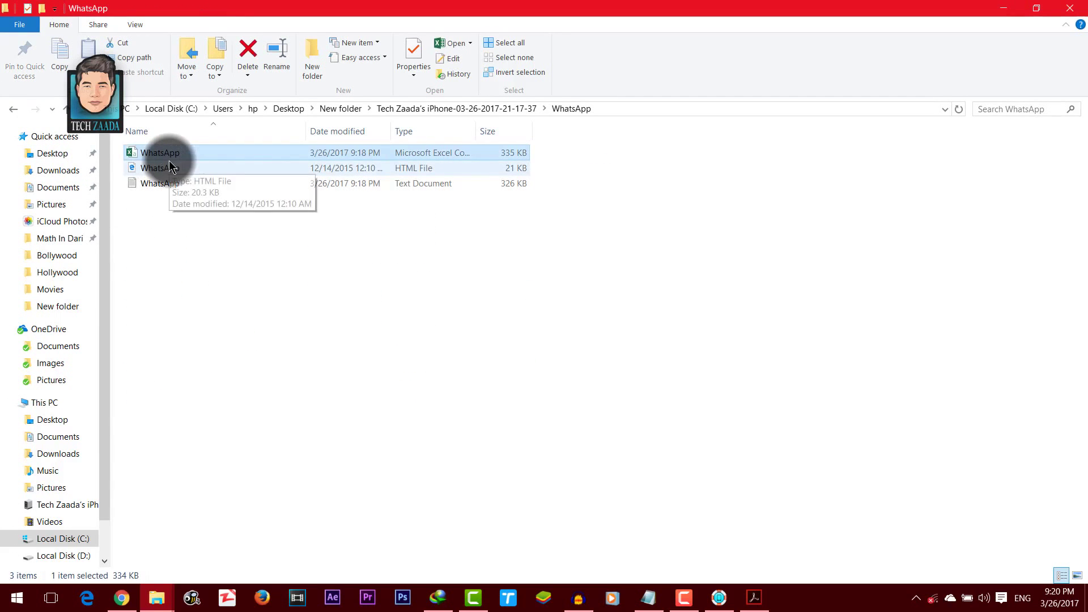
click(12, 109)
Open Whatsapp Attachment and view the 111 KB JPG, then return and select Contacts
double_click(165, 366)
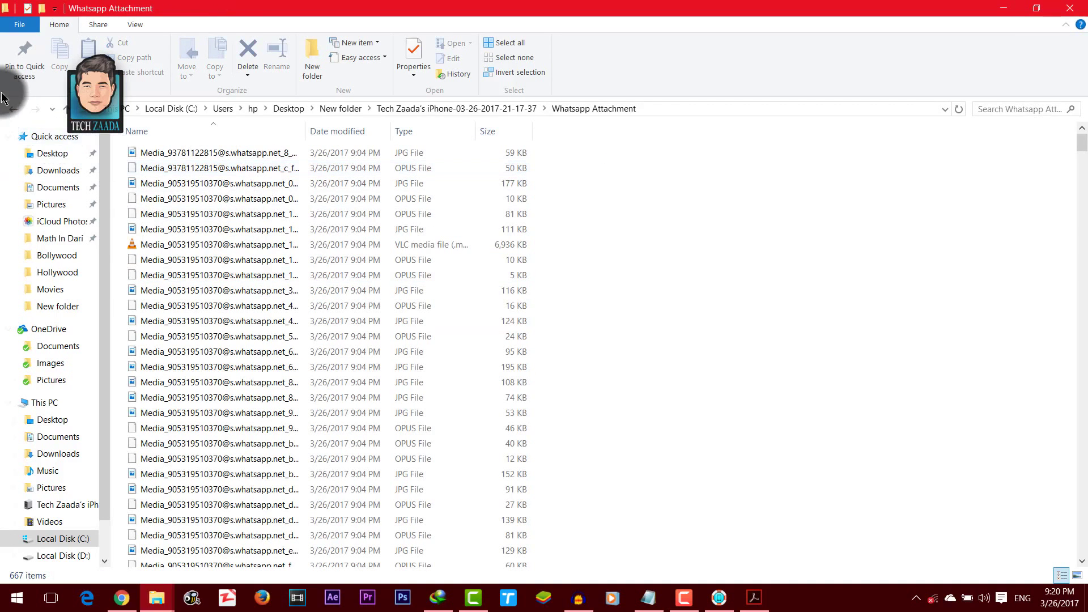
click(165, 229)
key(F2)
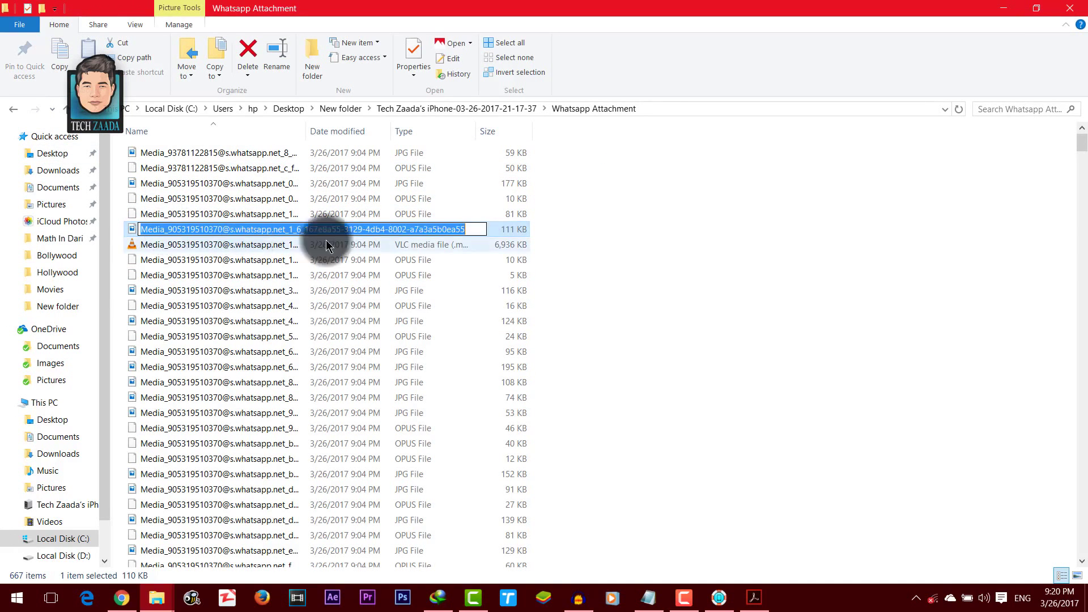
click(516, 231)
double_click(510, 229)
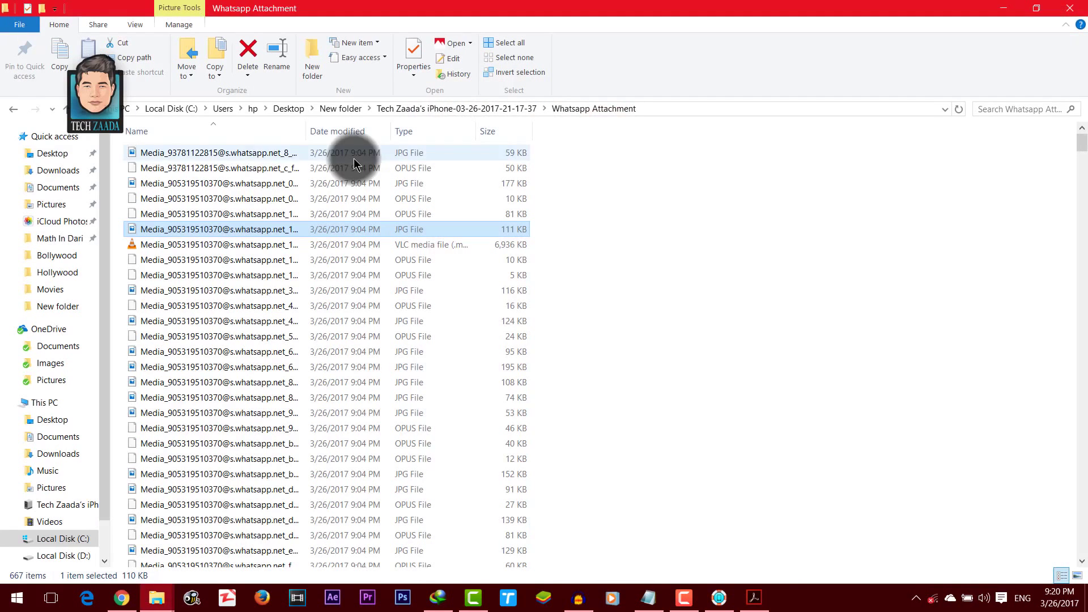
click(14, 109)
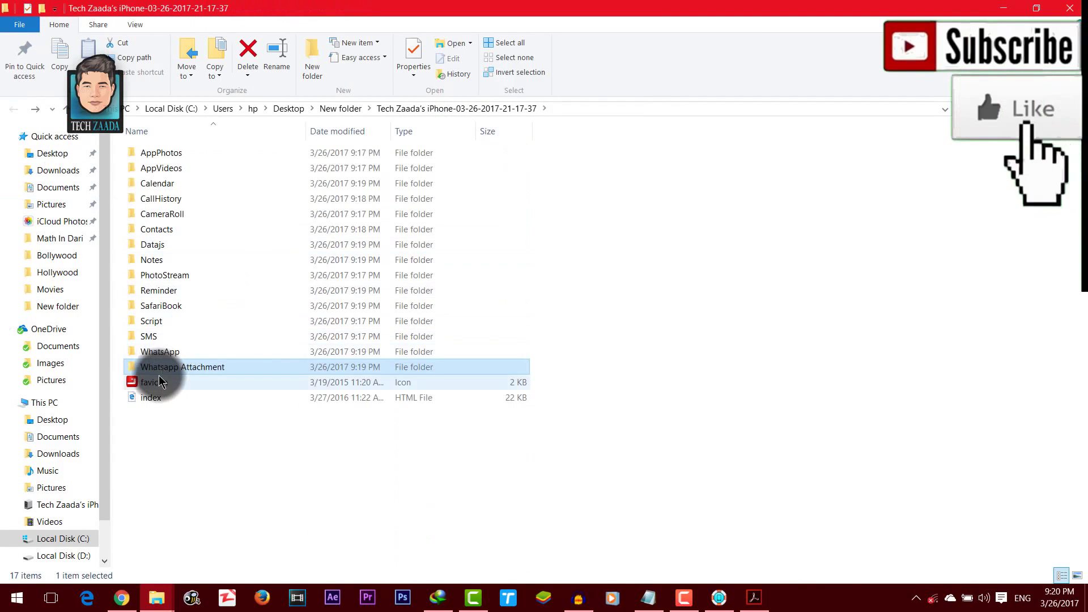
click(151, 229)
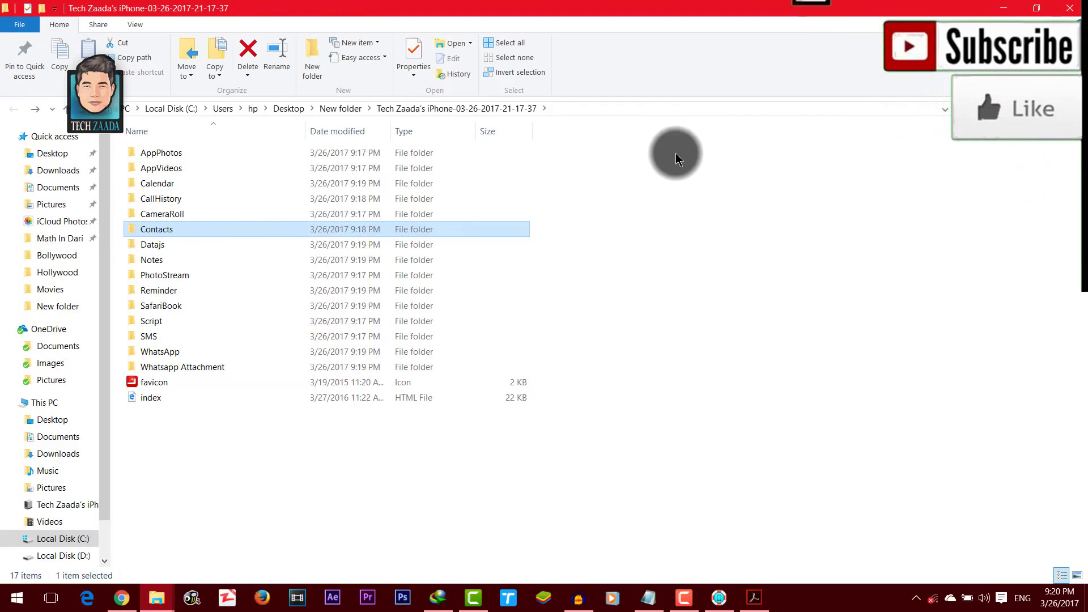
Minimize Explorer and reposition the Gihosoft window showing the iPhone's recoverable data counts
click(1003, 7)
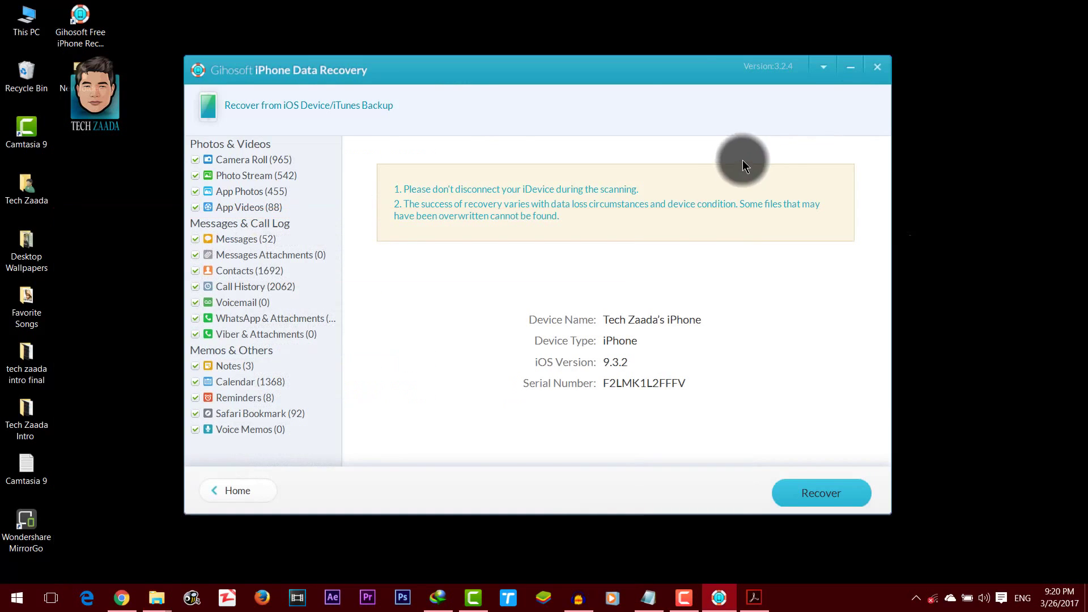
drag(607, 73, 620, 66)
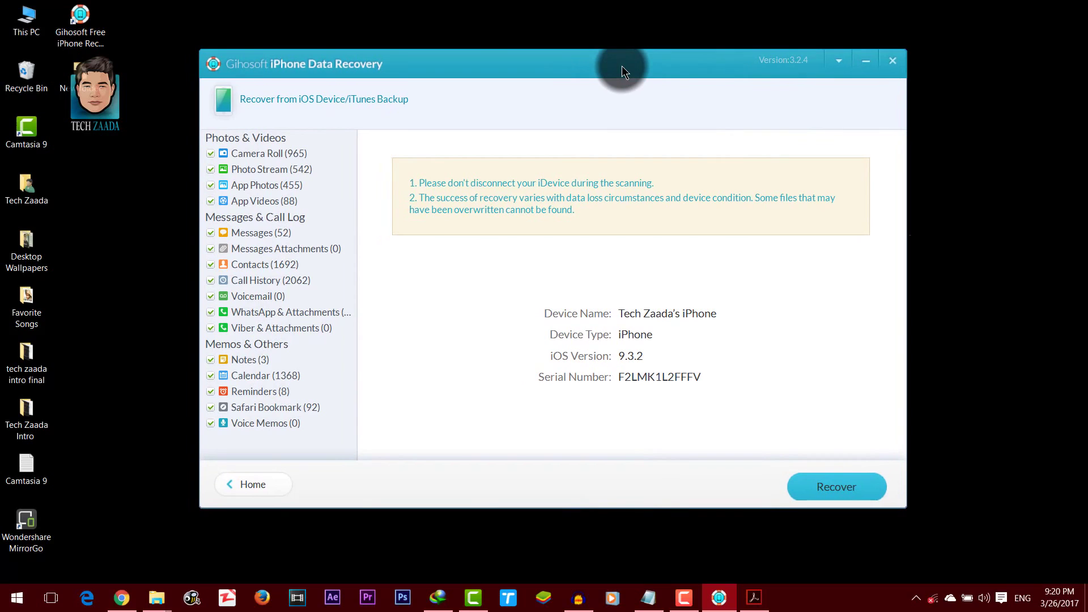